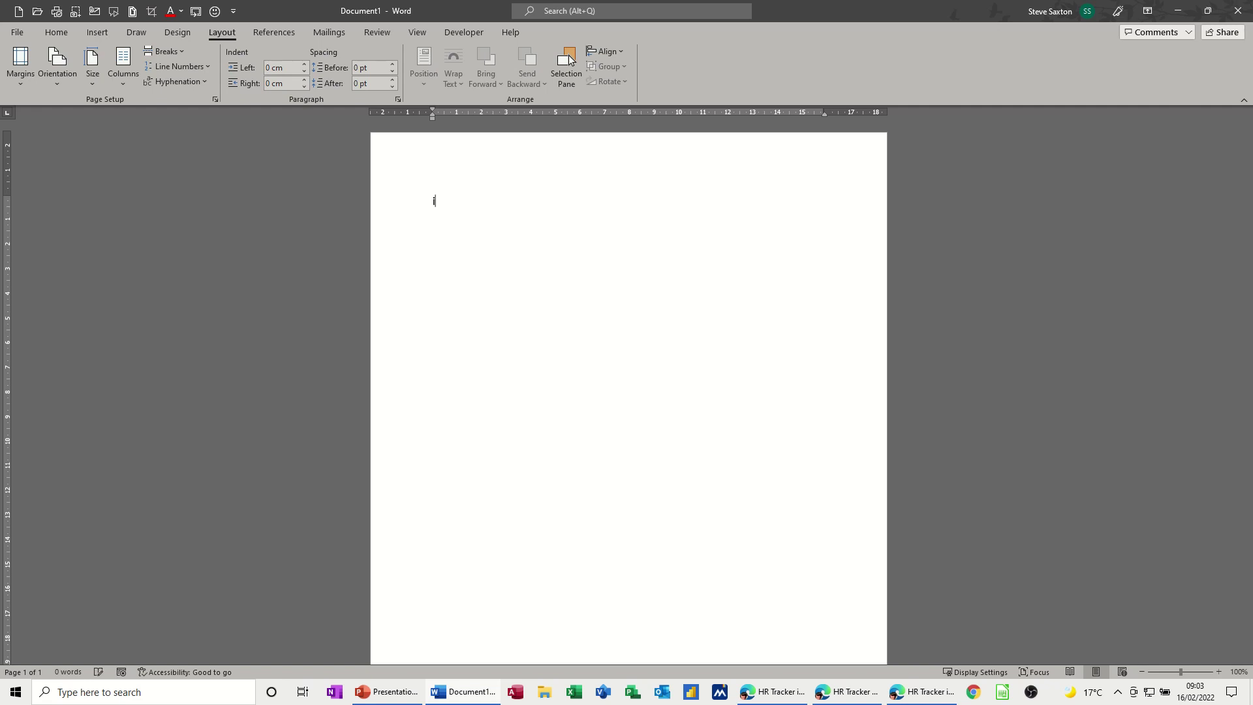
# Step: Insert the 'intro' AutoText paragraph about Peter Lorimer's shooting power at the top of the page
pyautogui.write('ntro')
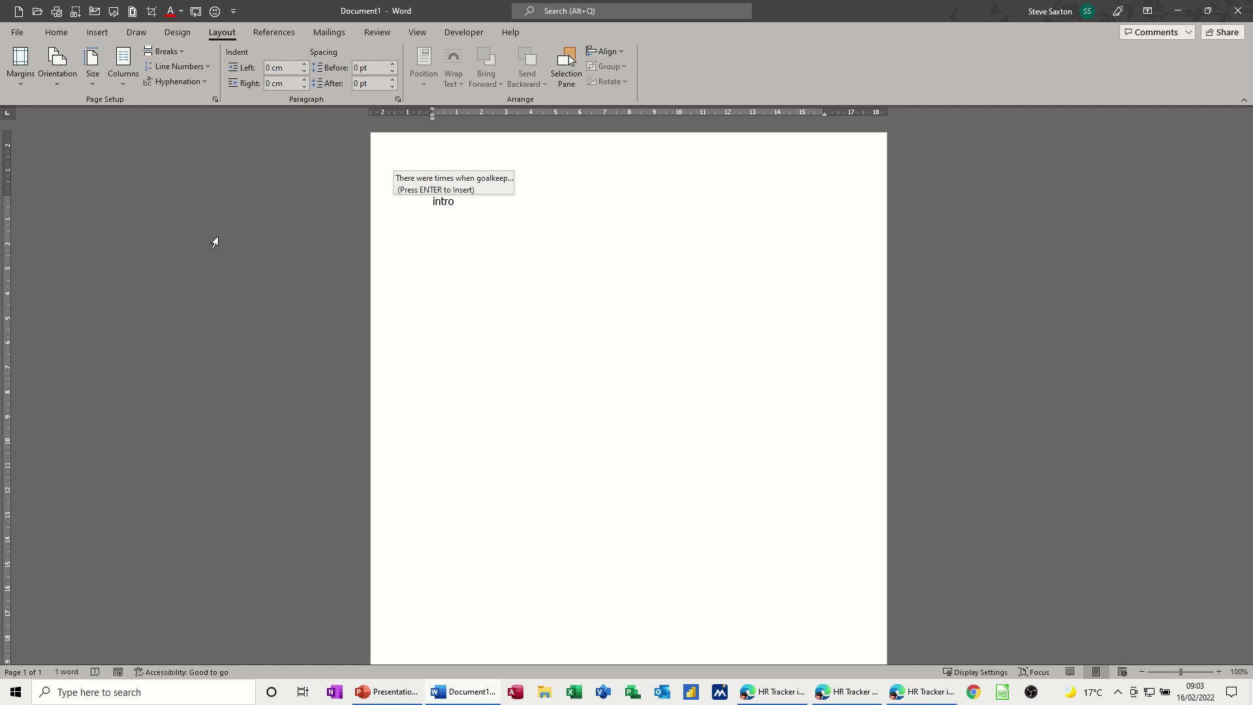
pyautogui.press('Return')
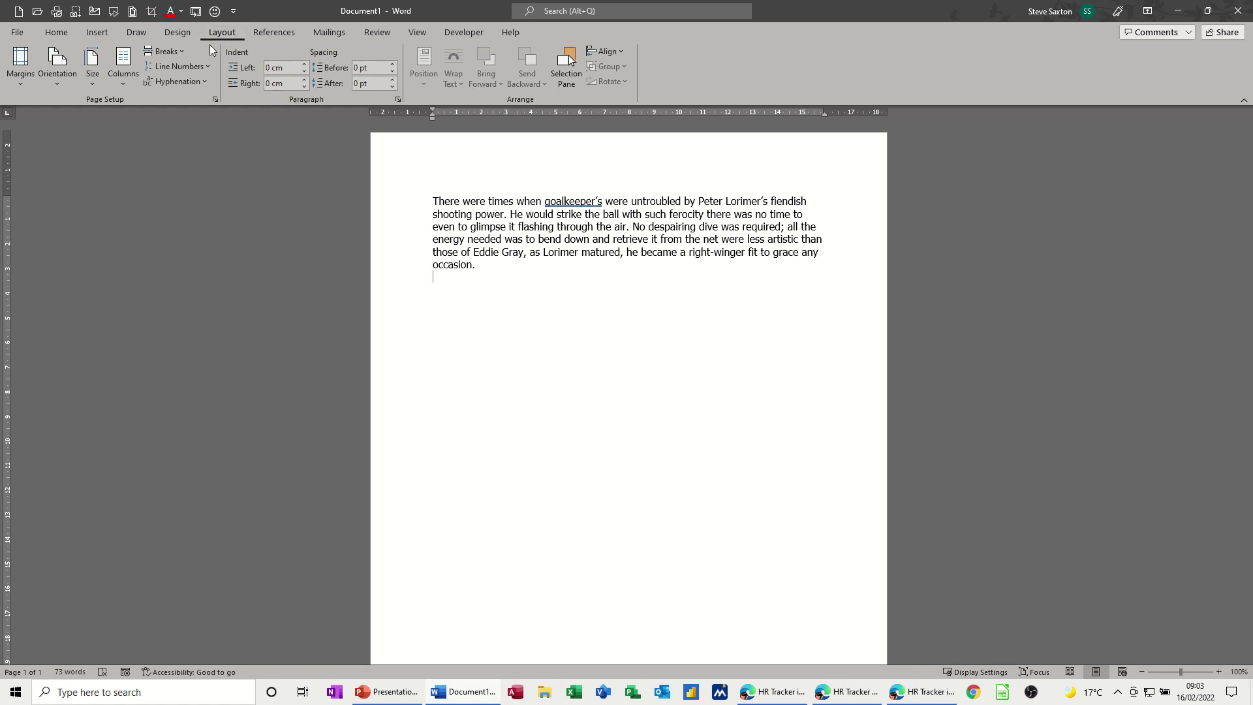
# Step: Lay the paragraph out in two columns and confirm the 7.32 cm widths and 1.27 cm spacing
pyautogui.click(123, 85)
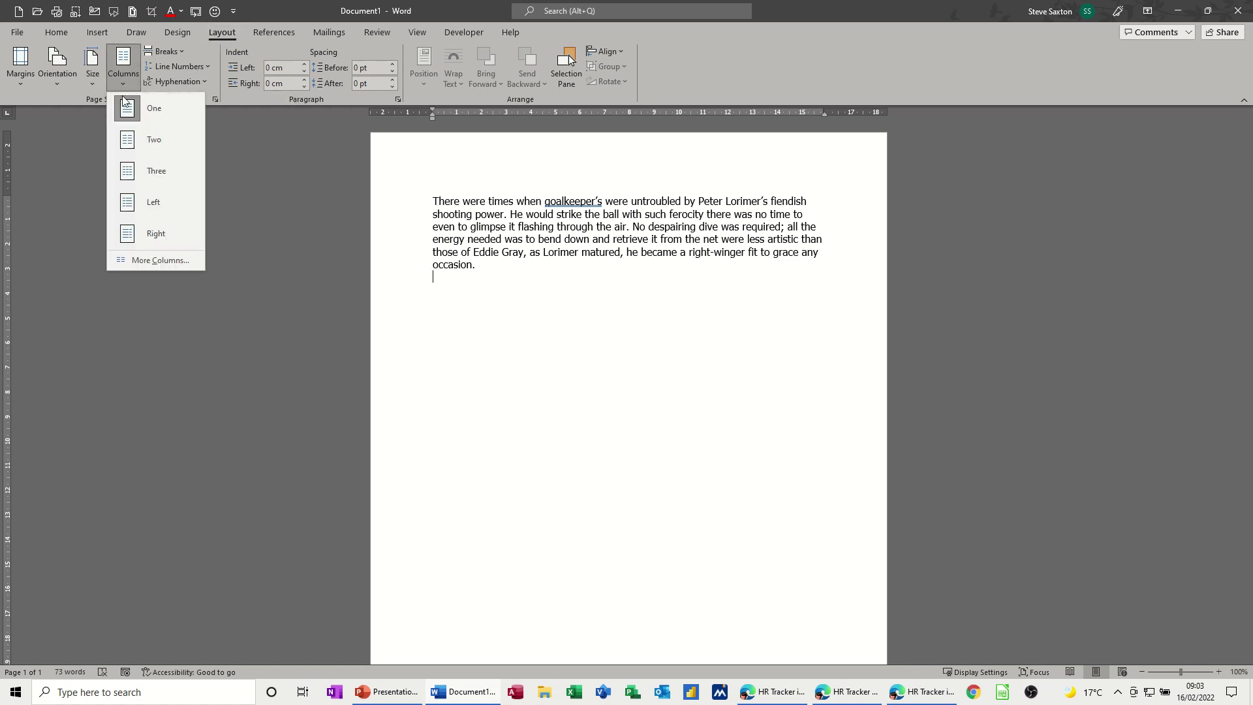
pyautogui.click(128, 141)
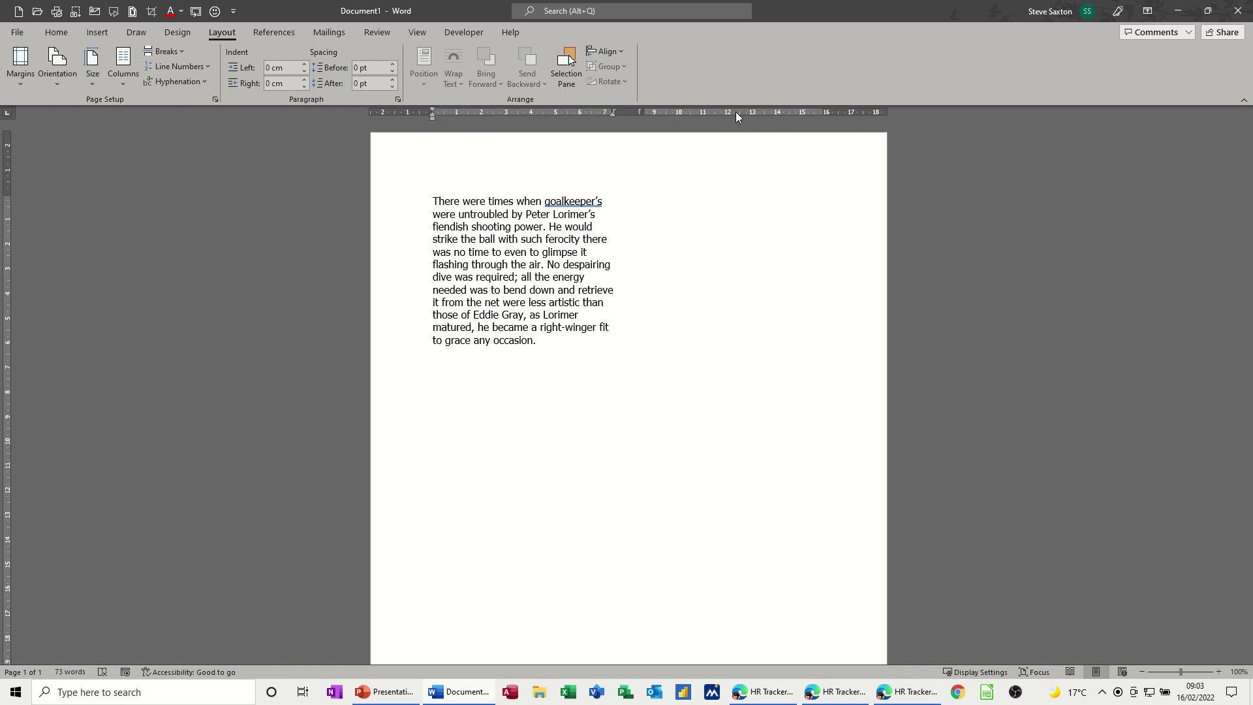
pyautogui.click(126, 81)
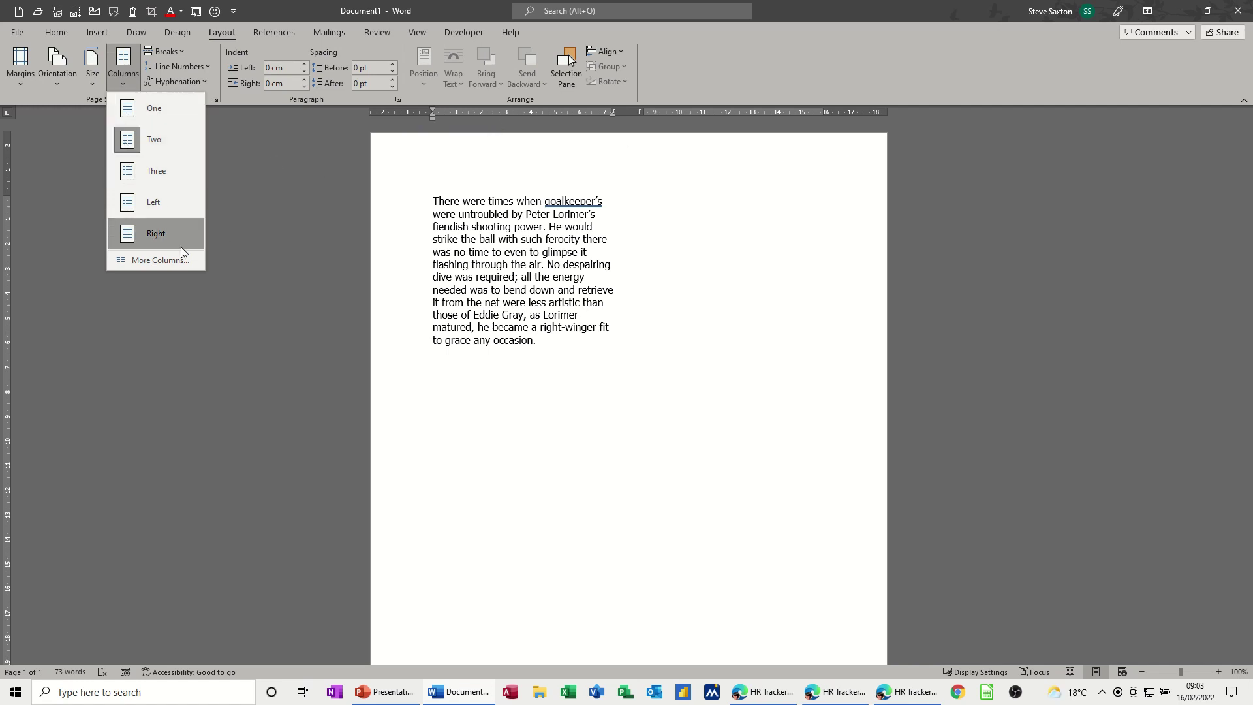
pyautogui.click(171, 264)
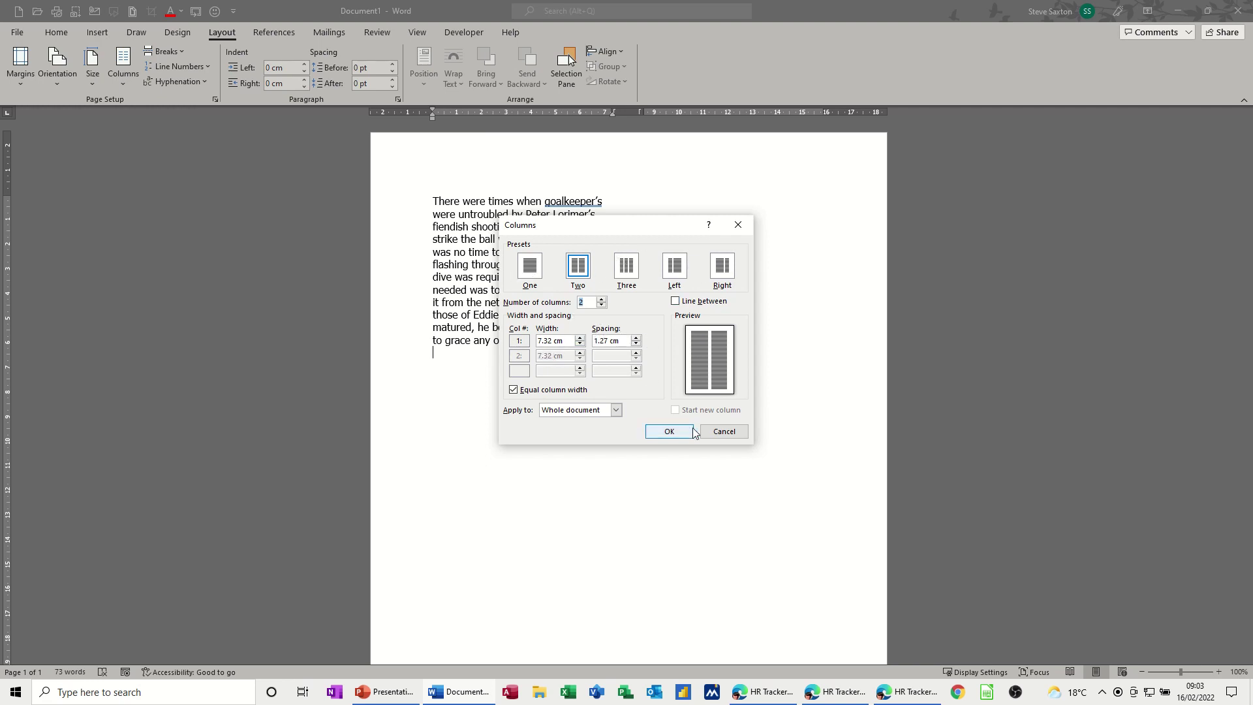
pyautogui.click(721, 436)
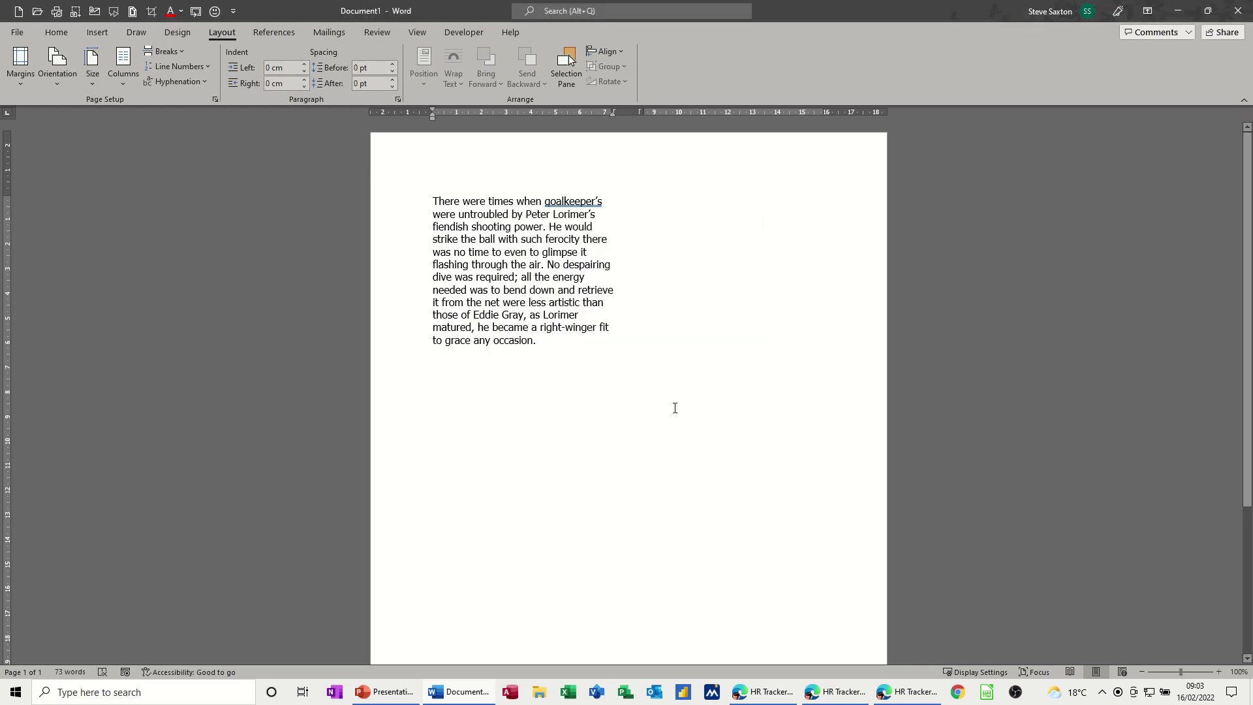
# Step: Place the insertion point below the paragraph and insert a column break
pyautogui.doubleClick(699, 201)
pyautogui.click(574, 348)
pyautogui.write('frtt')
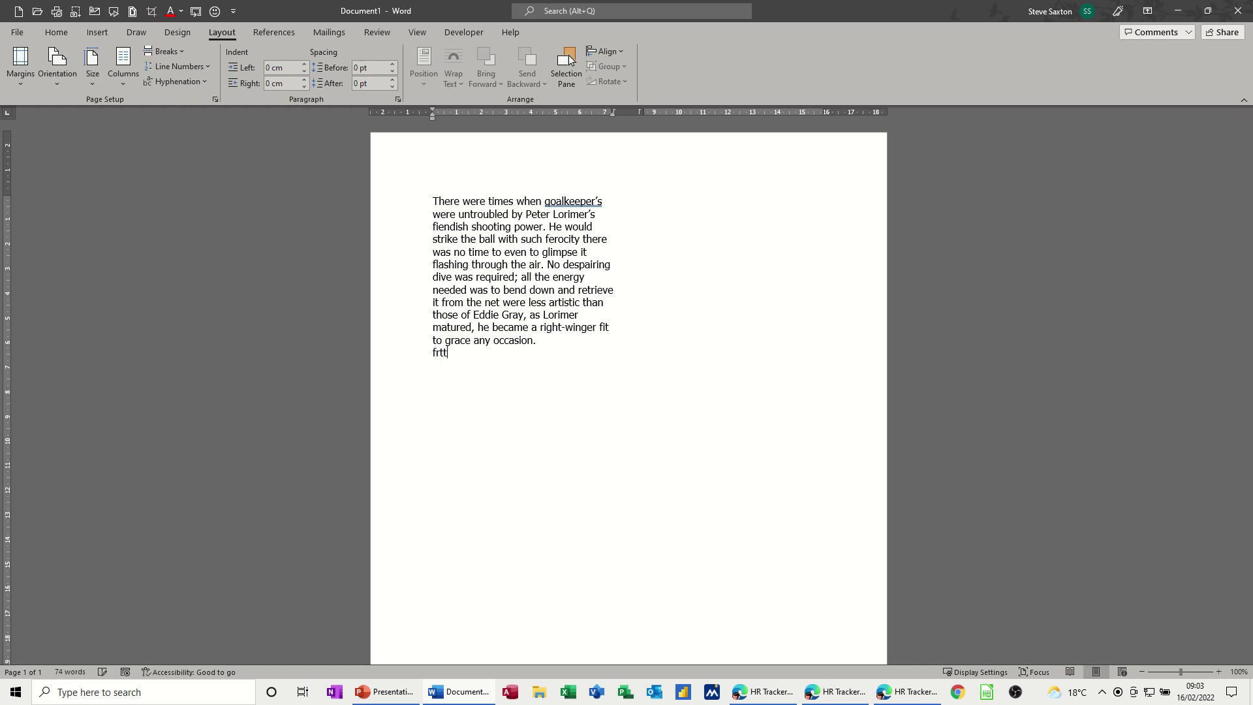
pyautogui.press('BackSpace')
pyautogui.press('BackSpace')
pyautogui.press('BackSpace')
pyautogui.press('BackSpace')
pyautogui.click(182, 52)
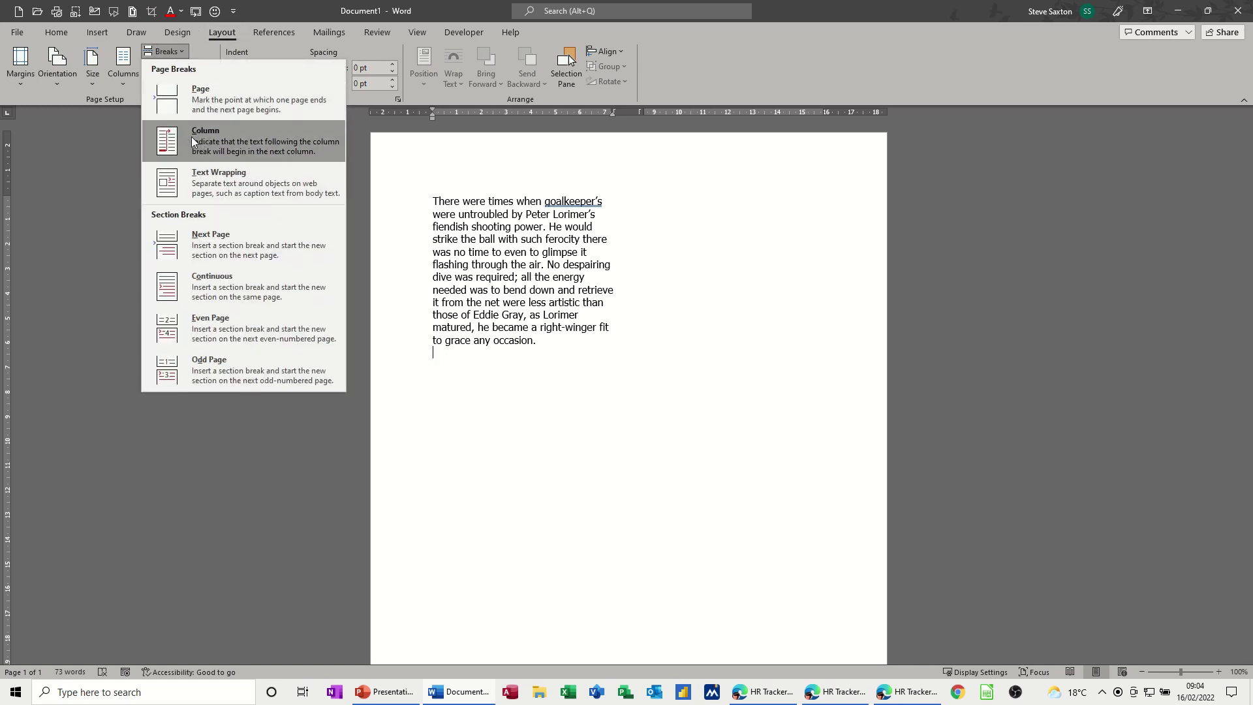
pyautogui.click(221, 141)
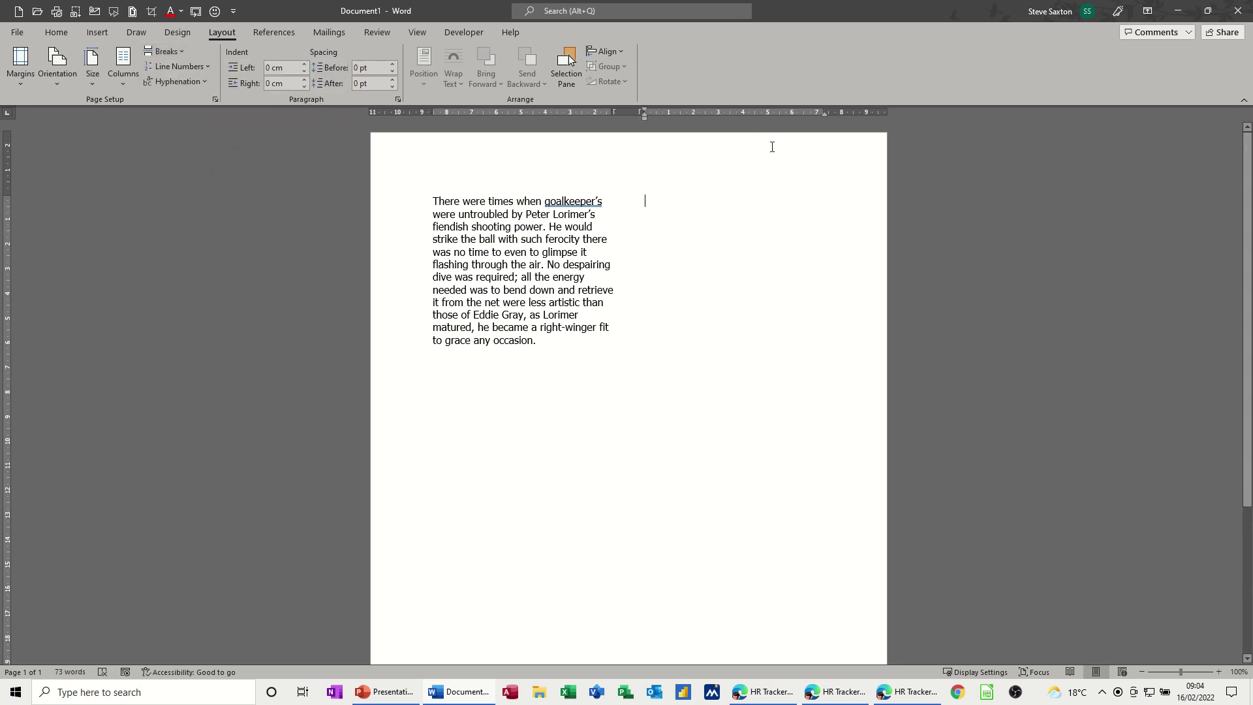
# Step: Add the 'end' AutoText paragraph about Lorimer's Elland Road career in column two
pyautogui.write('e')
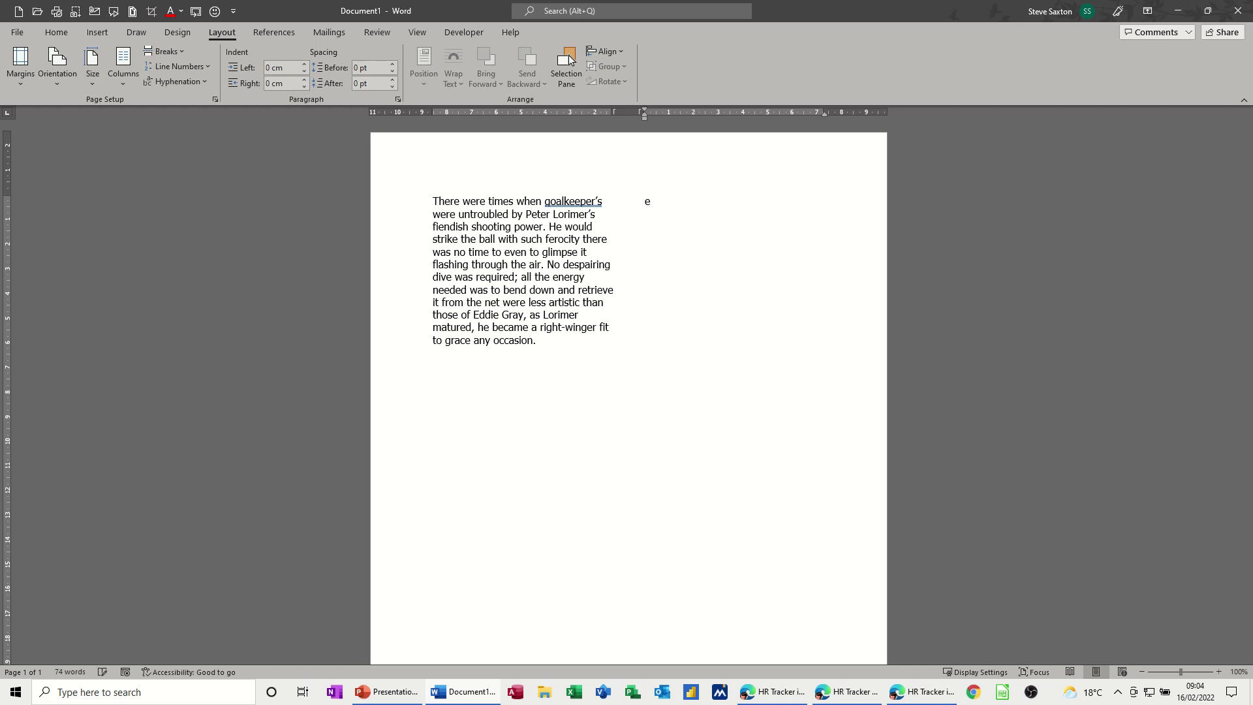
pyautogui.write('nd')
pyautogui.hotkey('shift', 'Home')
pyautogui.write('By the end of his career at Elland Road, the two spells which spanned 24 years, Peter Lorimer supplanted John Charles as the club’s top scorer. At 15 years 289 days, he was Leeds United’s youngest debutant. But apart from his booming shot, he had much else to offer. Whereas Eddie Gray on the left created havoc by turning defenders inside out before cutting back the ball from the by-line,')
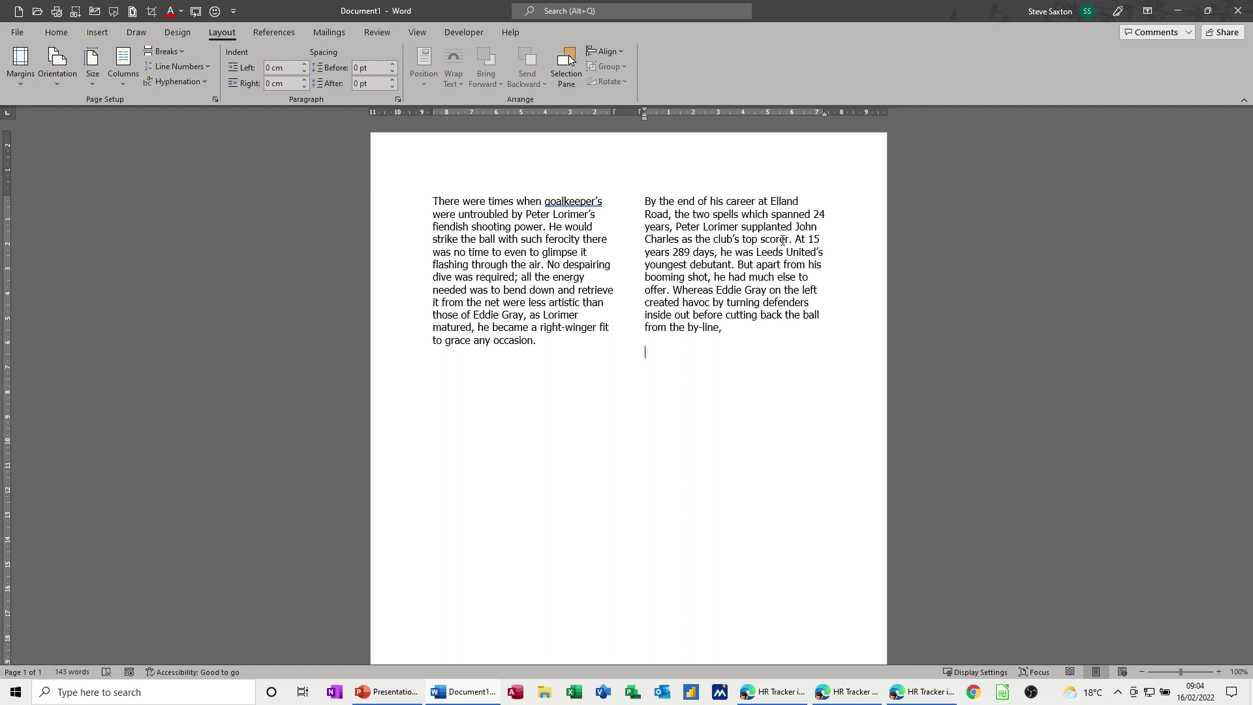
pyautogui.click(488, 359)
pyautogui.click(547, 343)
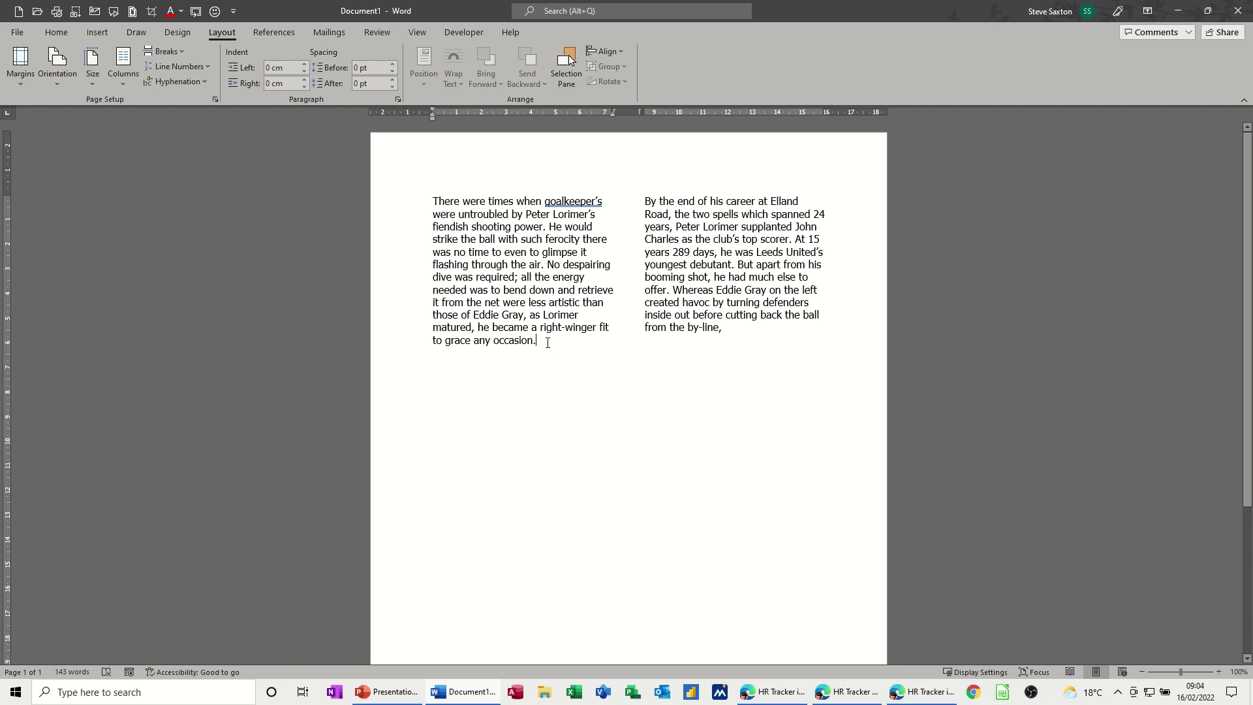
pyautogui.click(749, 335)
pyautogui.click(519, 359)
pyautogui.click(772, 337)
pyautogui.click(130, 89)
pyautogui.click(138, 107)
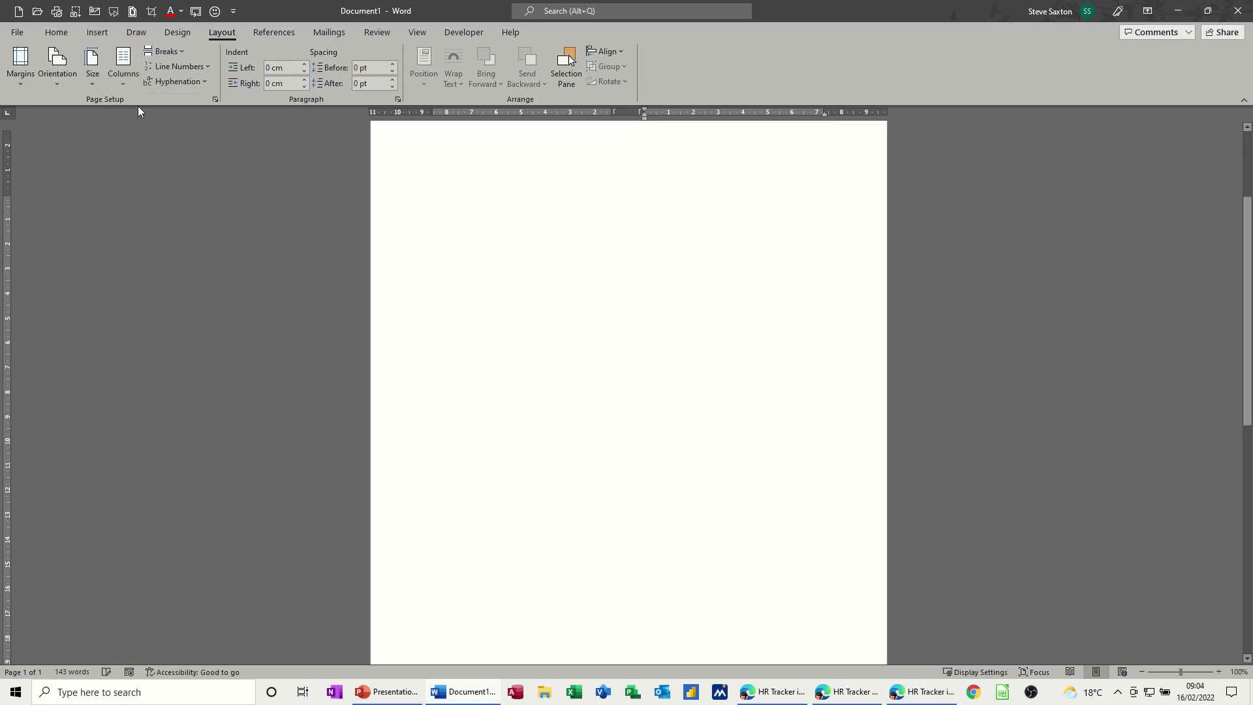
pyautogui.scroll(-10, 522, 328)
pyautogui.scroll(-3, 522, 333)
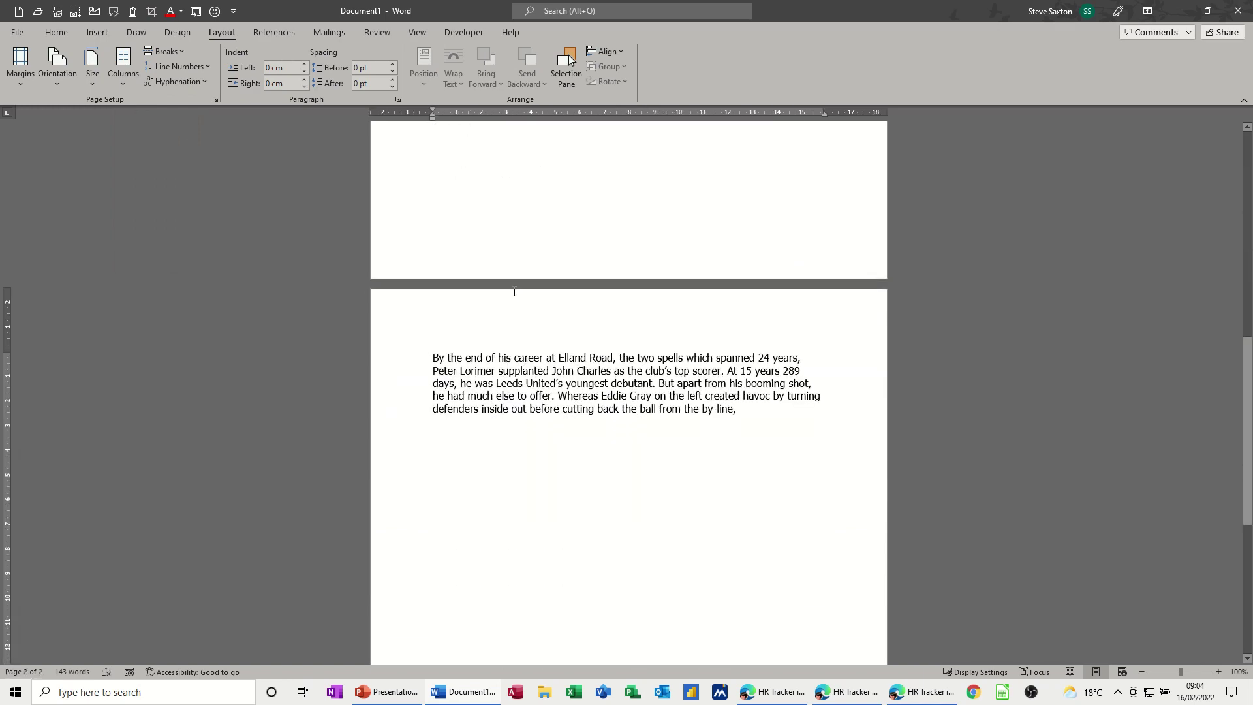
pyautogui.hotkey('ctrl', 'z')
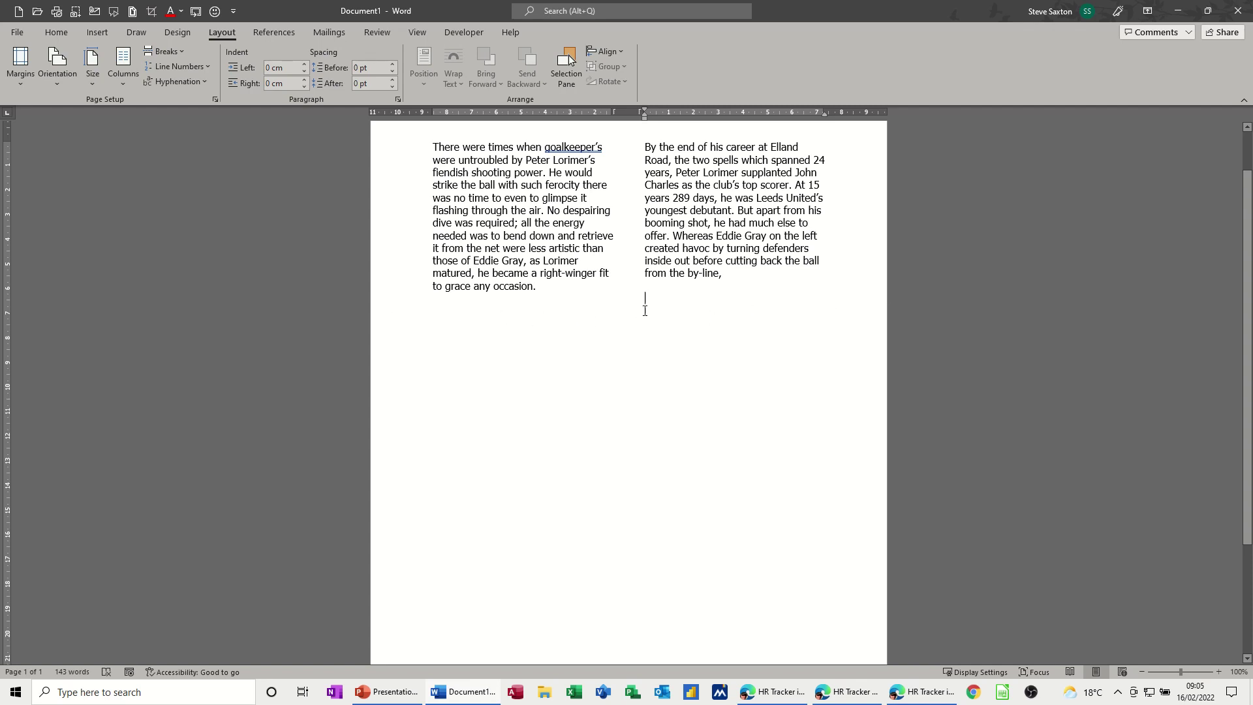
pyautogui.click(183, 58)
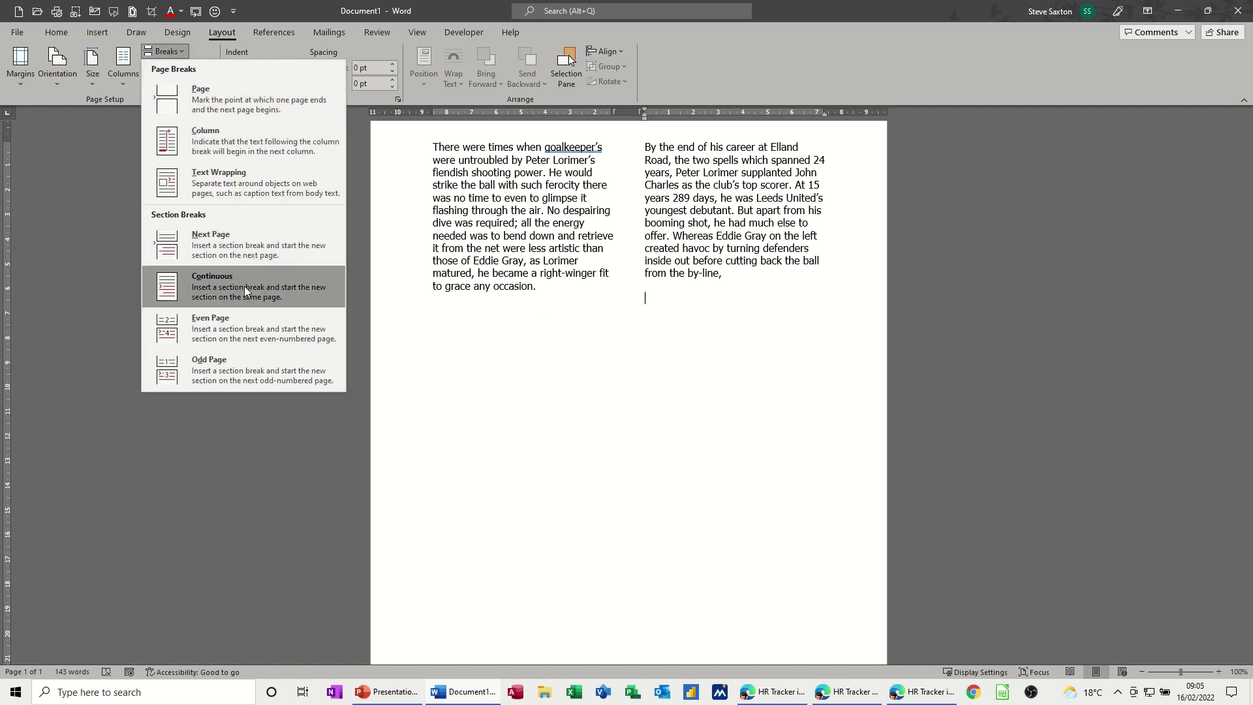
pyautogui.click(213, 287)
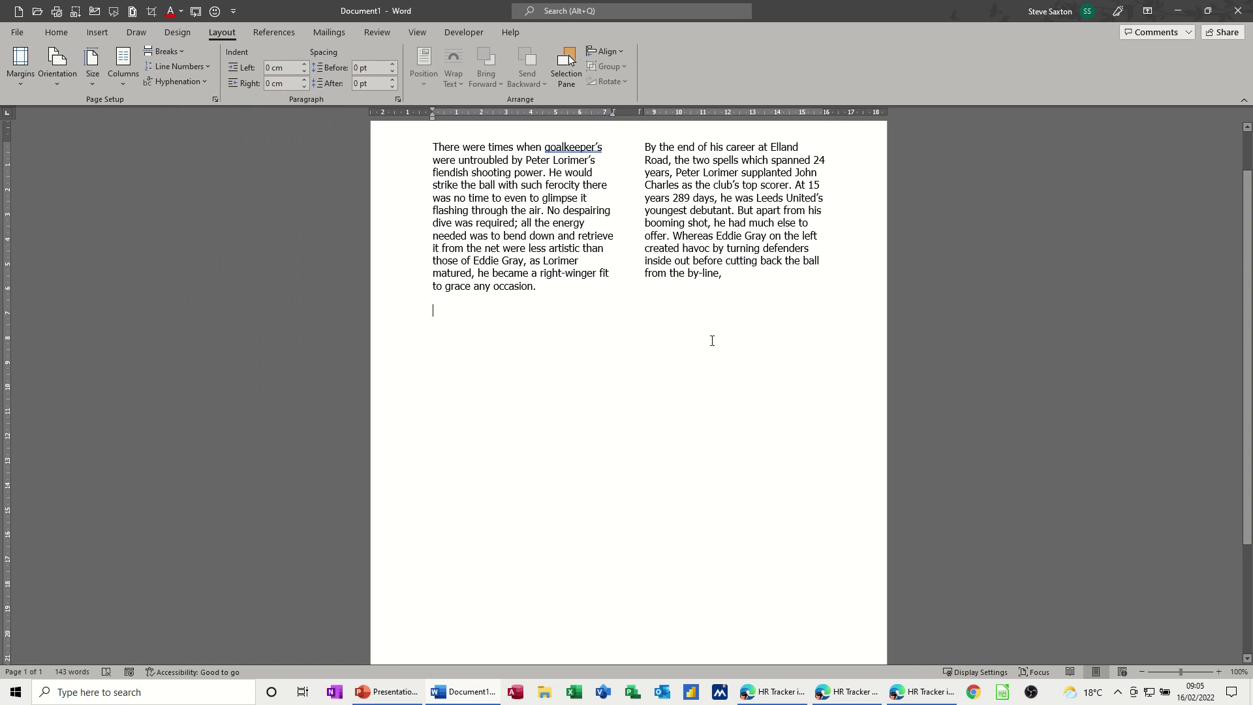
pyautogui.click(413, 33)
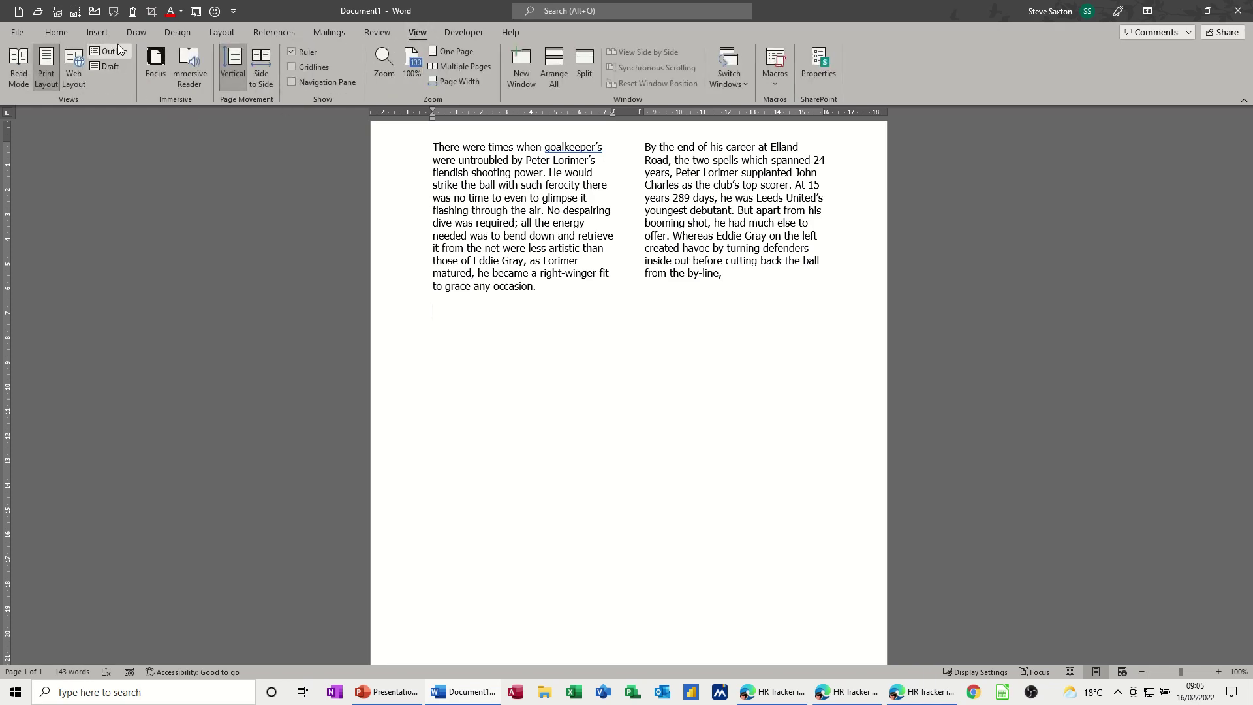
pyautogui.click(112, 65)
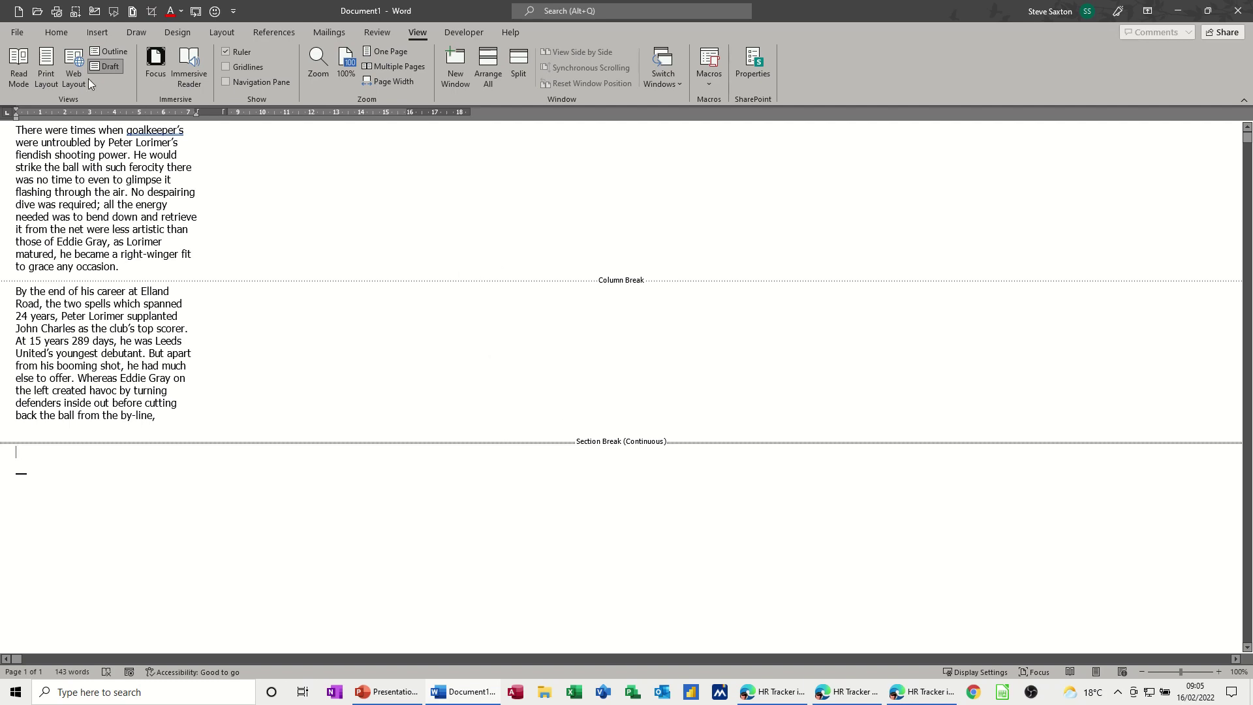
pyautogui.click(47, 72)
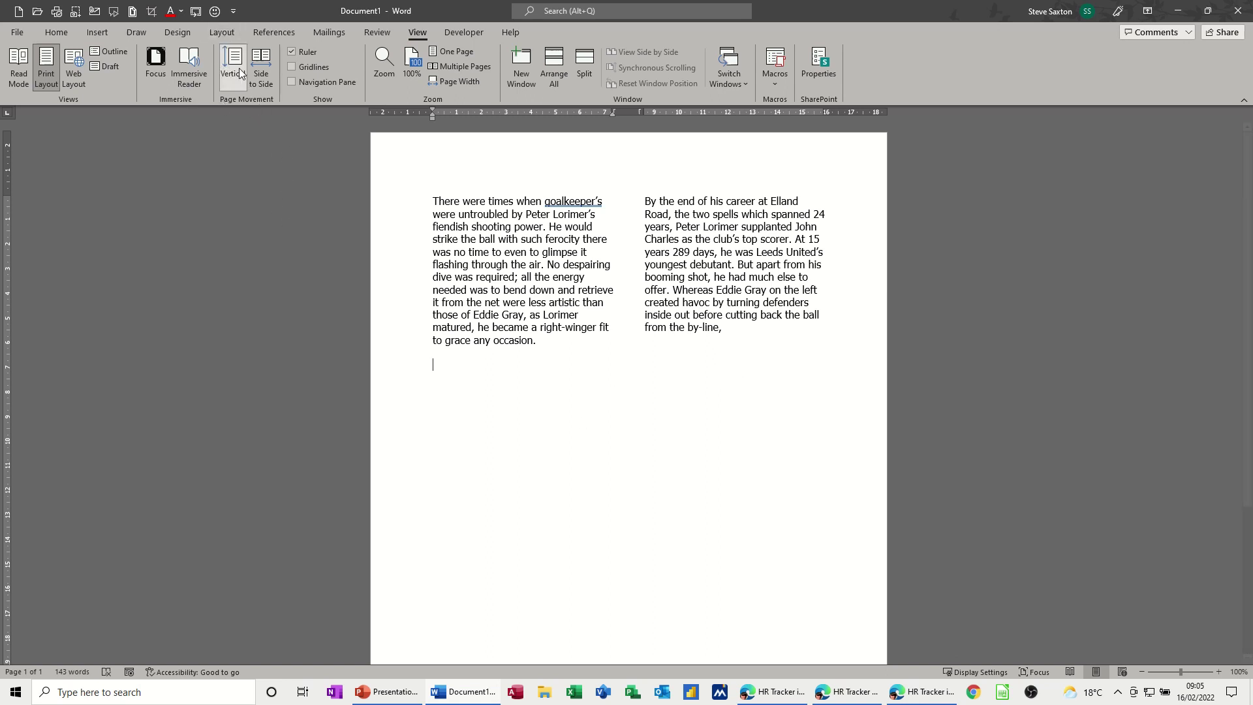
pyautogui.click(223, 32)
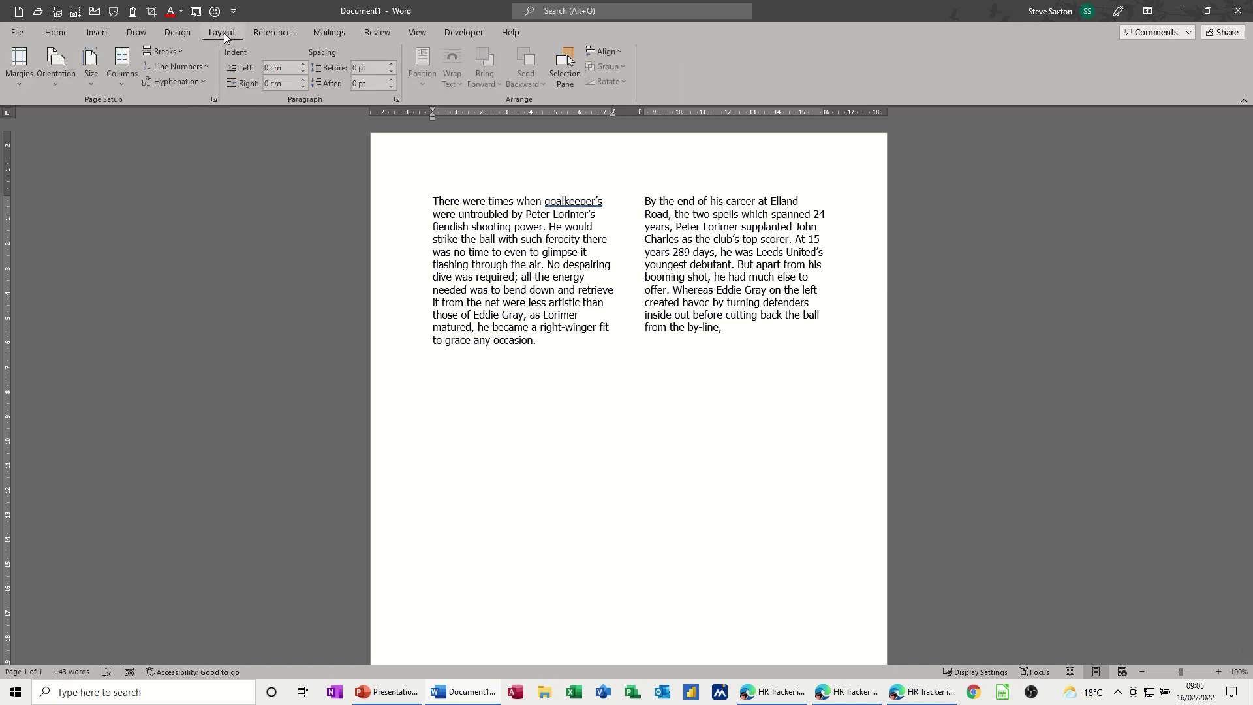
# Step: Set the section after the break to one column and insert the 'intr' AutoText paragraph
pyautogui.click(130, 88)
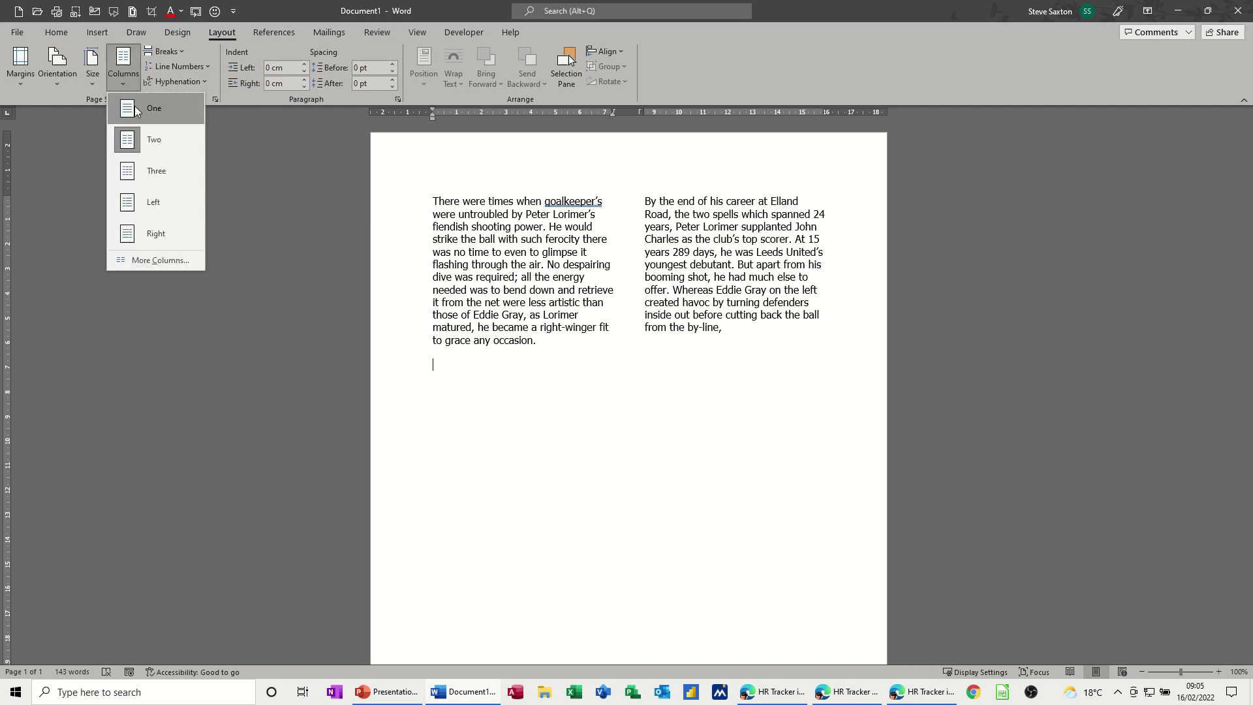
pyautogui.click(136, 109)
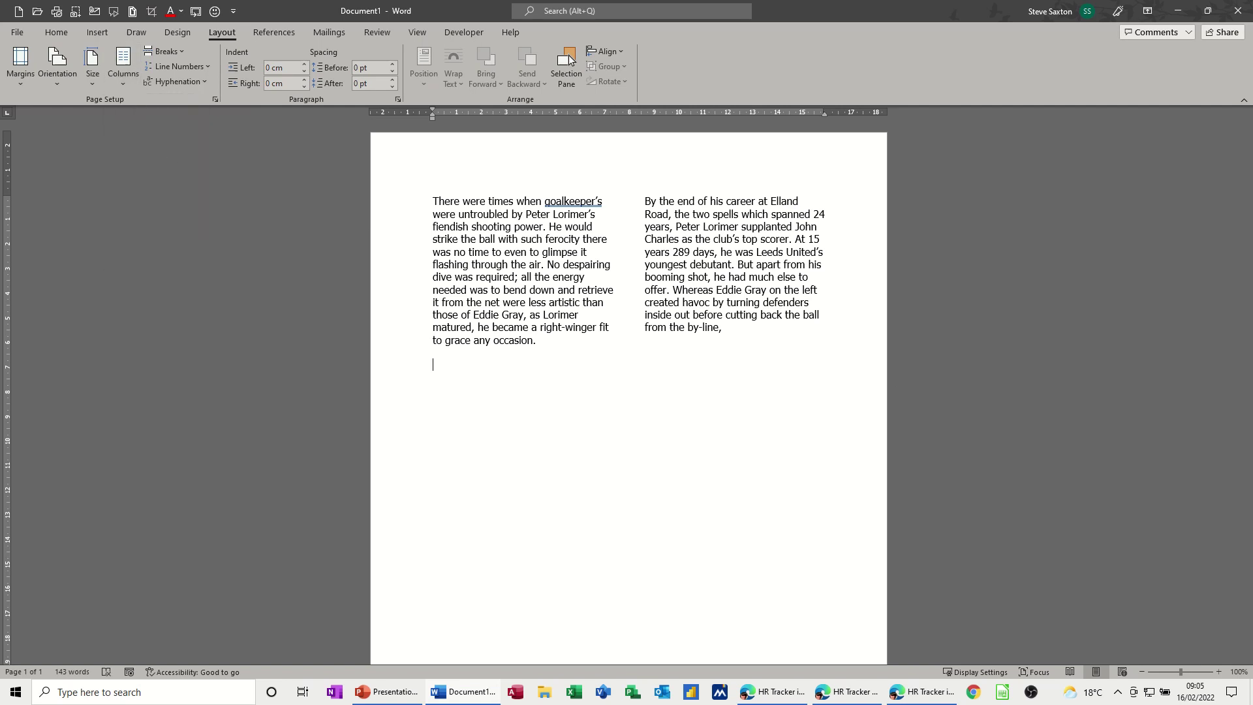
pyautogui.write('intr')
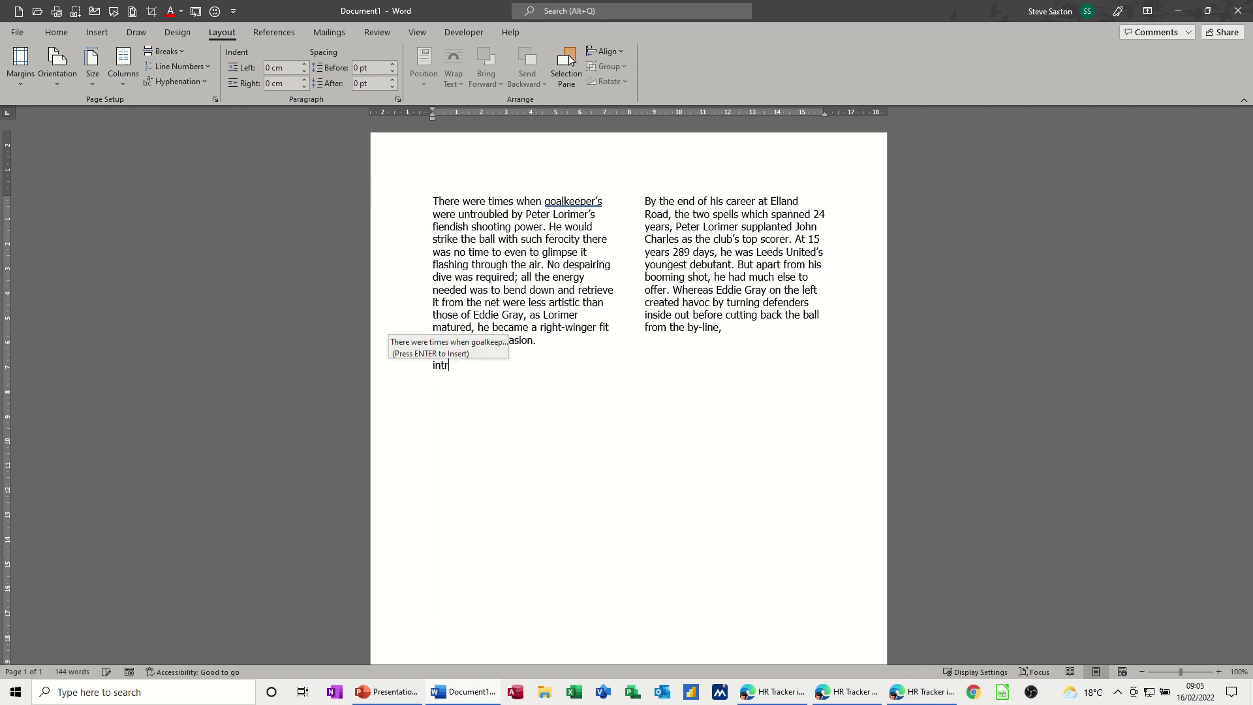
pyautogui.press('Return')
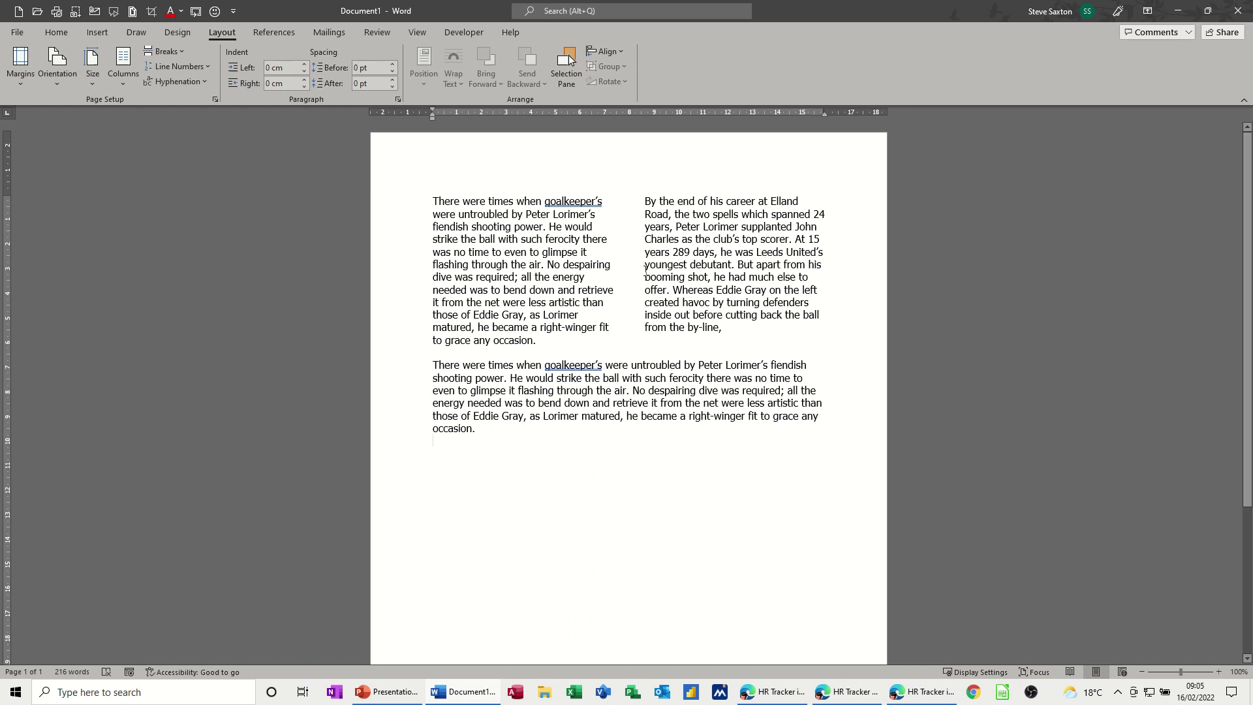
# Step: In Draft view, delete the column break and continuous section break, then return to Print Layout
pyautogui.click(630, 347)
pyautogui.click(418, 32)
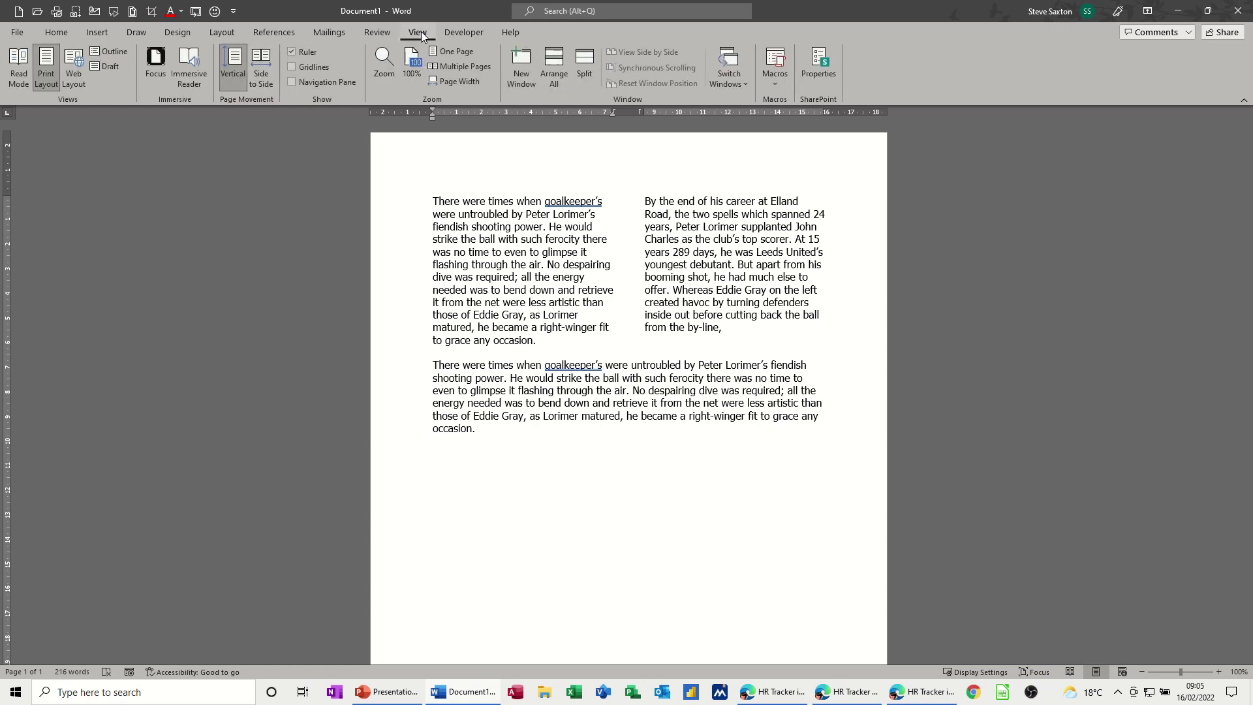
pyautogui.click(98, 67)
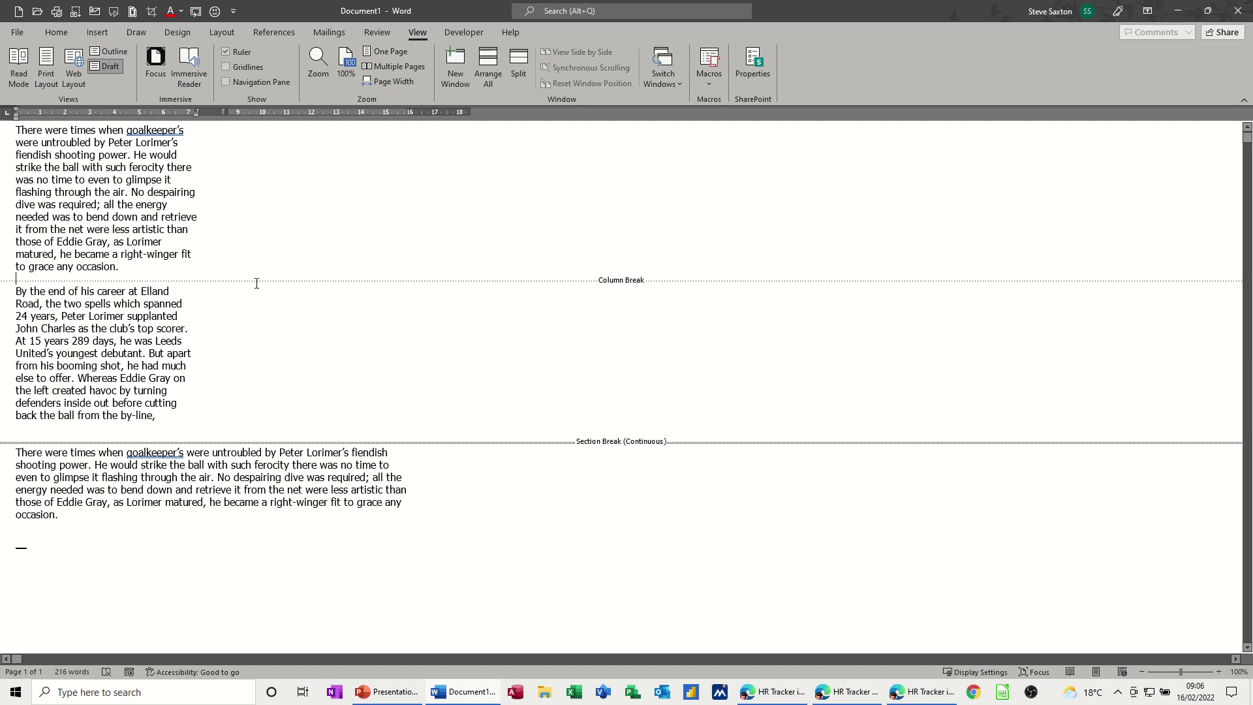
pyautogui.press('Delete')
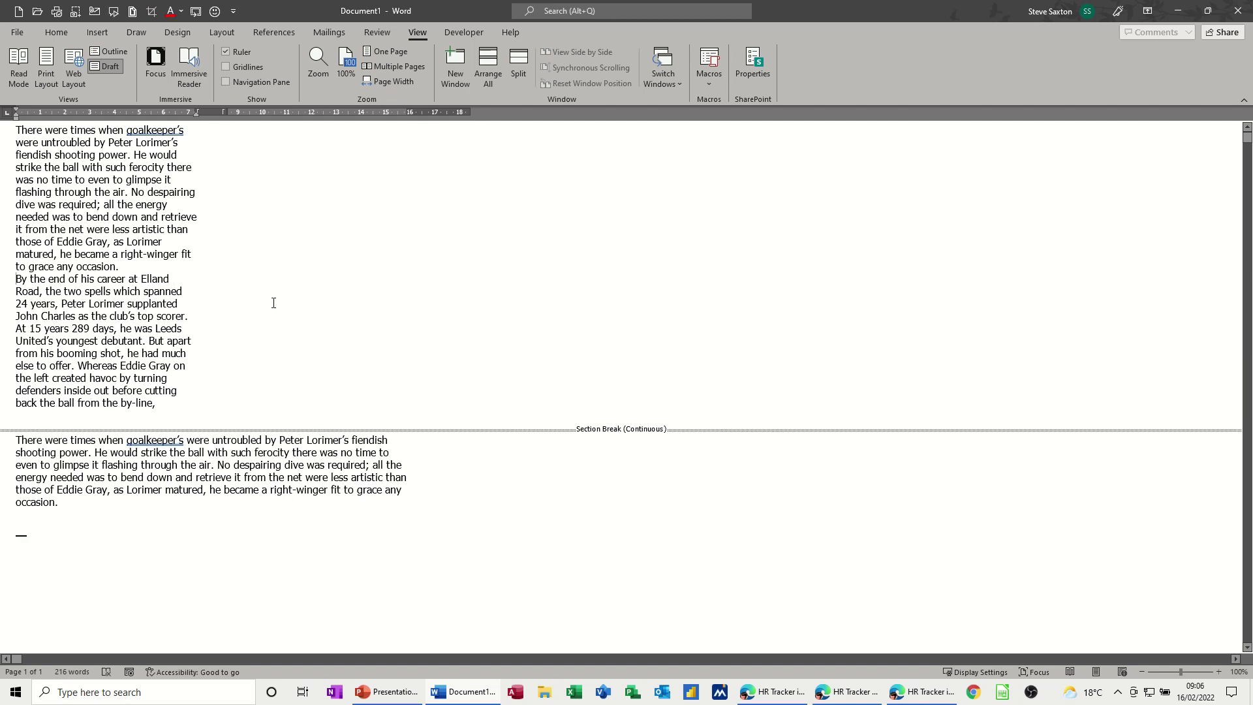
pyautogui.click(501, 432)
pyautogui.press('Delete')
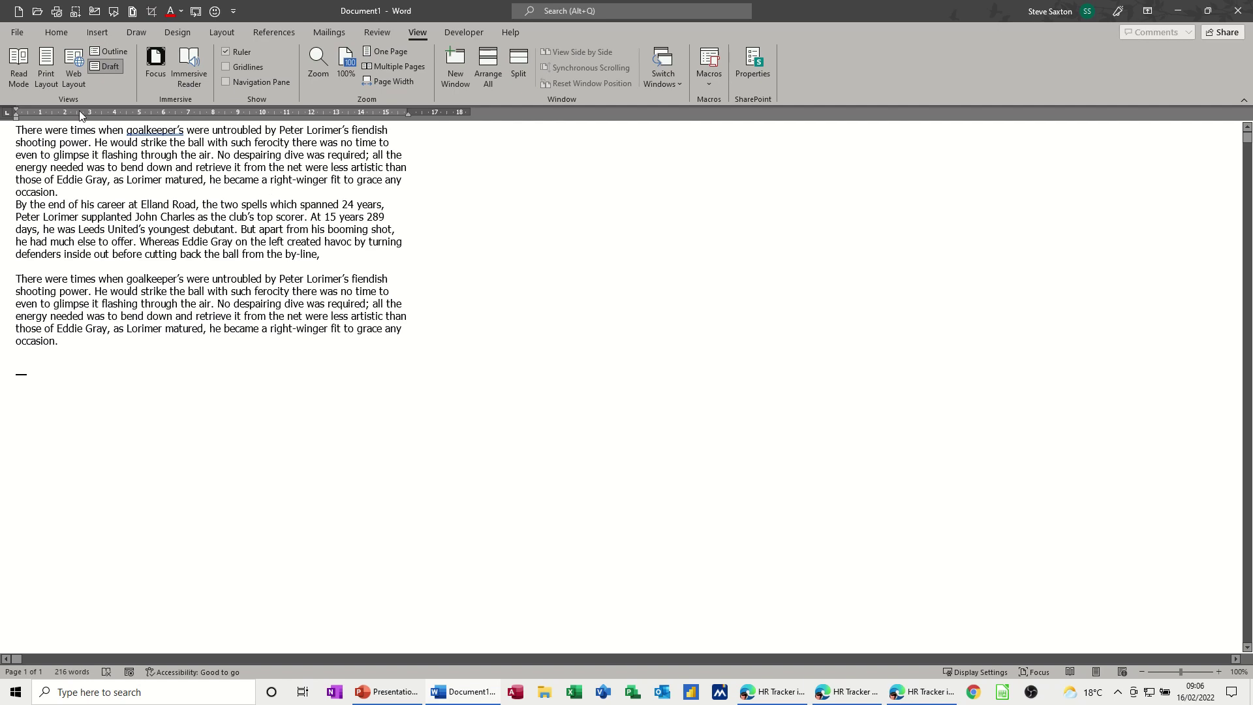
pyautogui.click(45, 66)
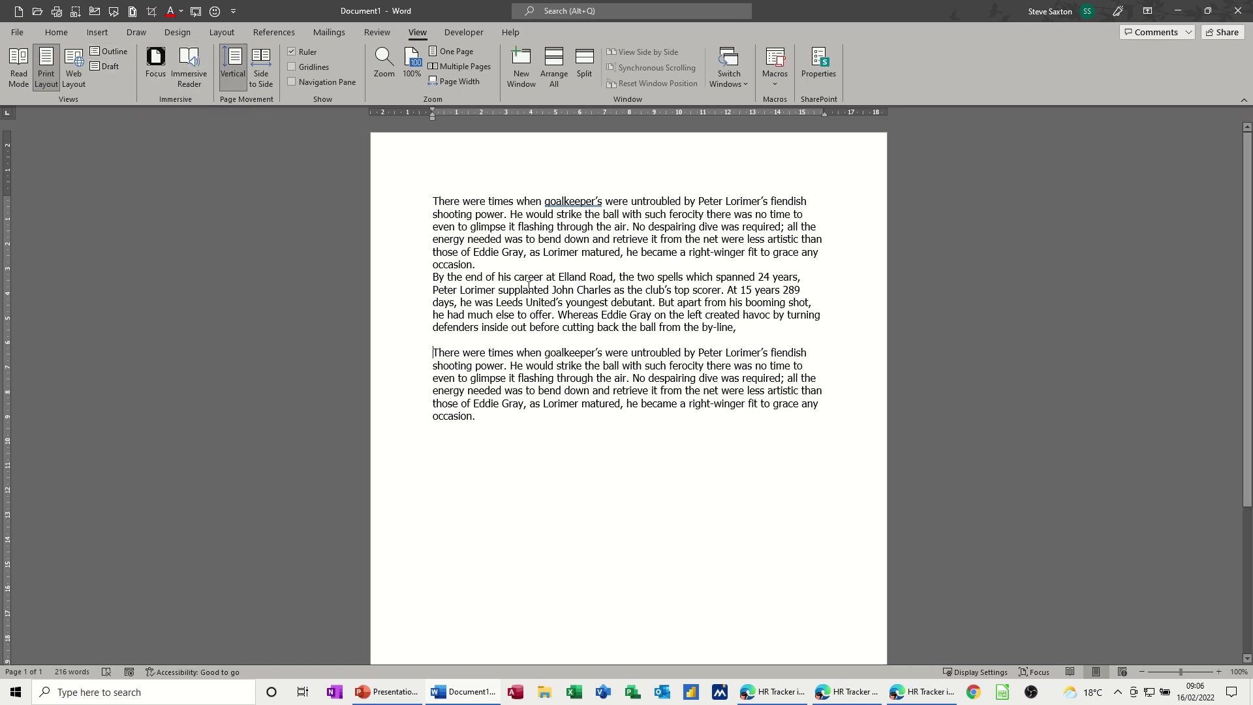
# Step: Add an empty line after 'occasion.' and set the whole document to two columns
pyautogui.click(494, 263)
pyautogui.press('Return')
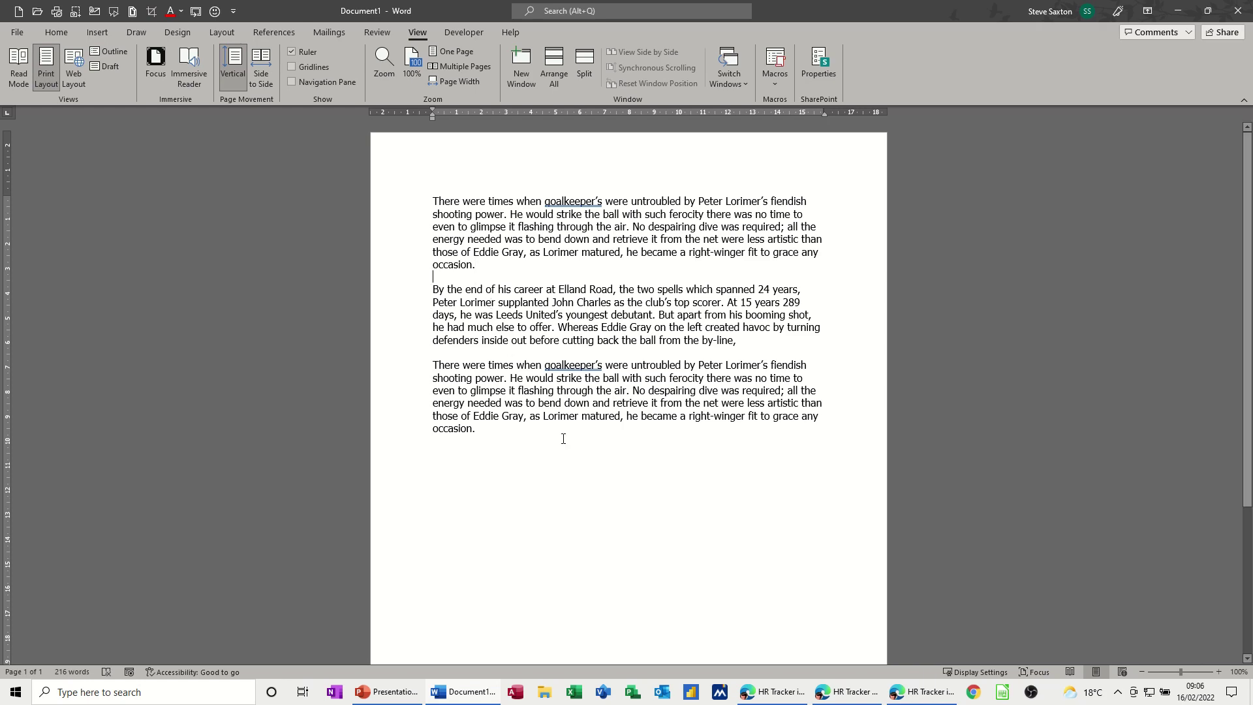
pyautogui.hotkey('alt', 'p')
pyautogui.press('j')
pyautogui.press('w')
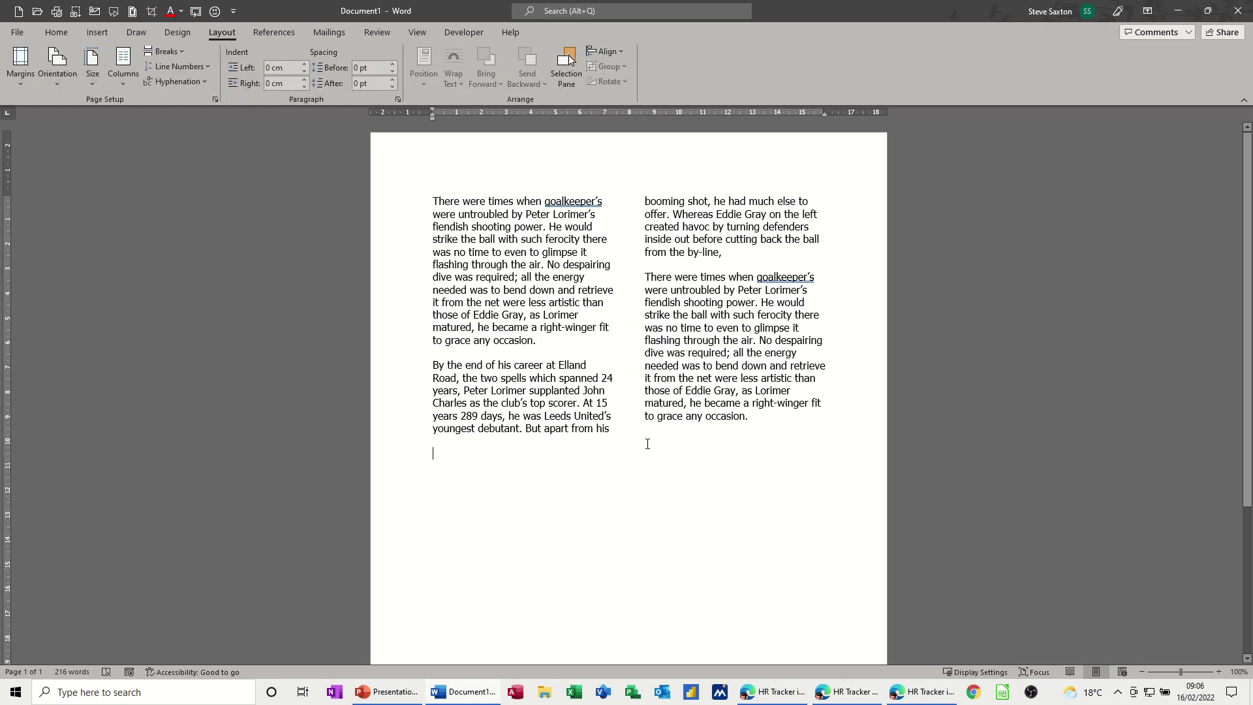